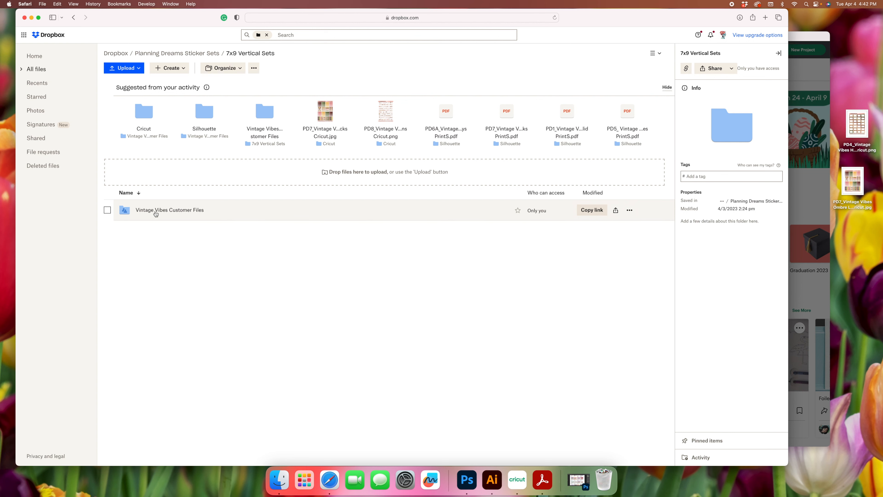
Step: Open the Cricut folder inside Vintage Vibes Customer Files and show the file actions for the PD6A Dates and Days sheet
click(156, 210)
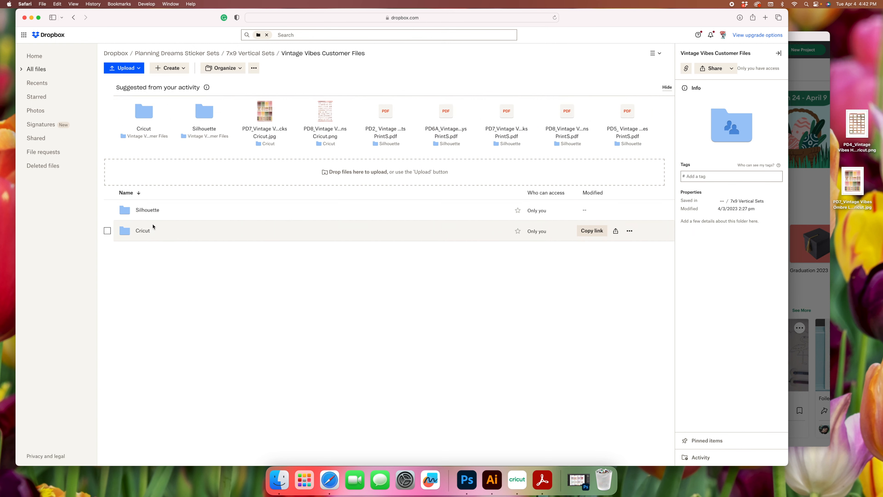
click(143, 232)
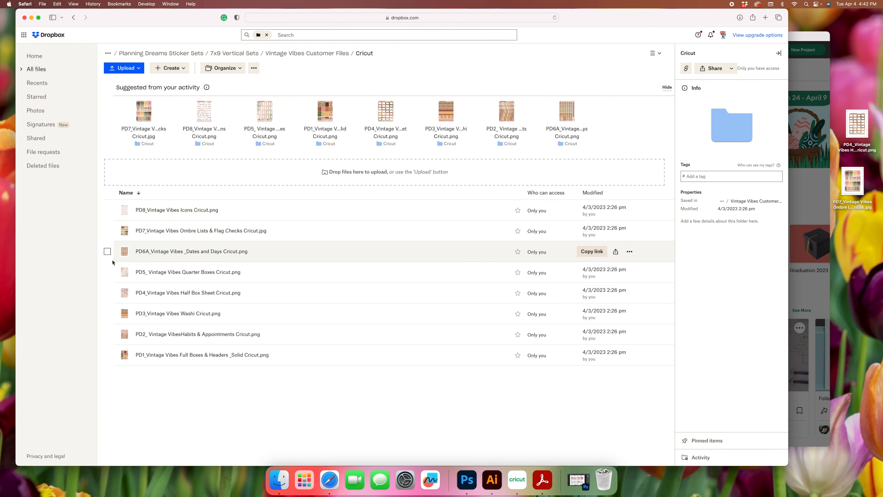
right_click(150, 250)
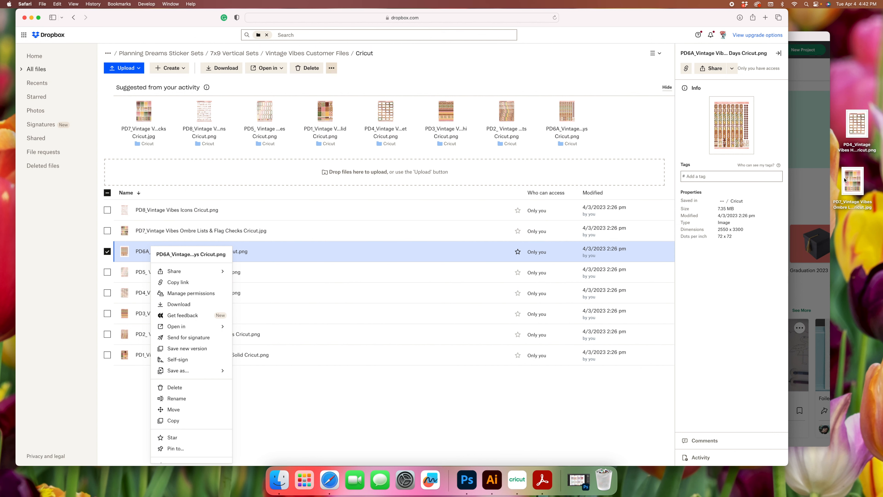
click(845, 208)
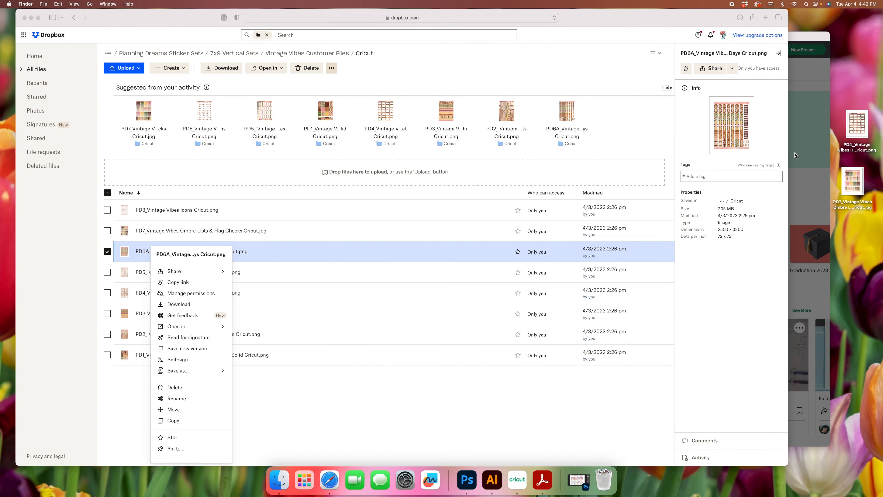
Step: Switch to Cricut Design Space, dismiss the Cricut Access offer and start a new project
click(803, 144)
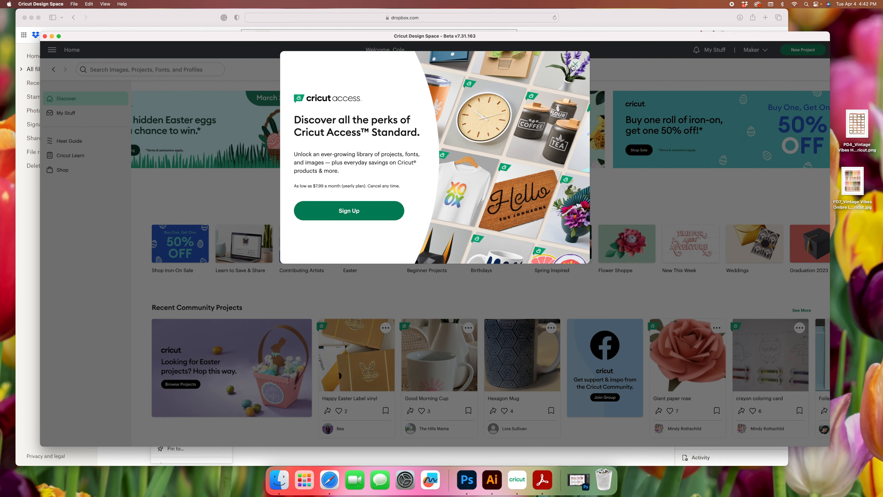
click(575, 66)
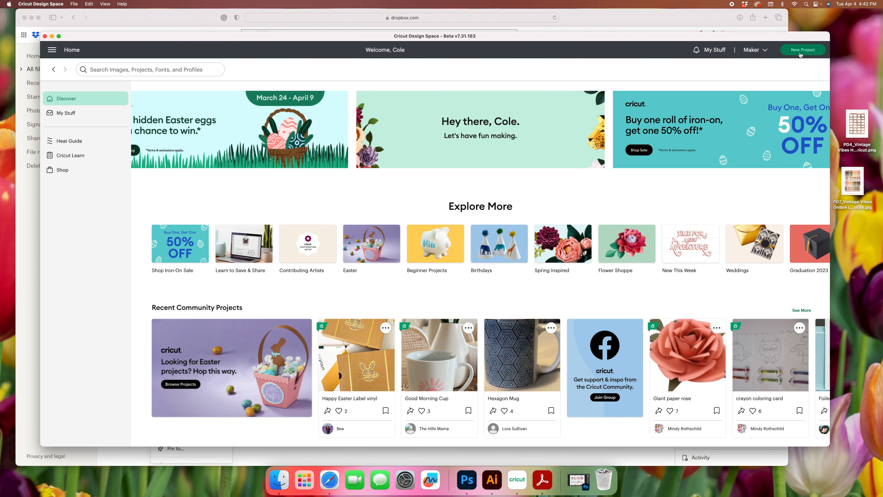
click(800, 50)
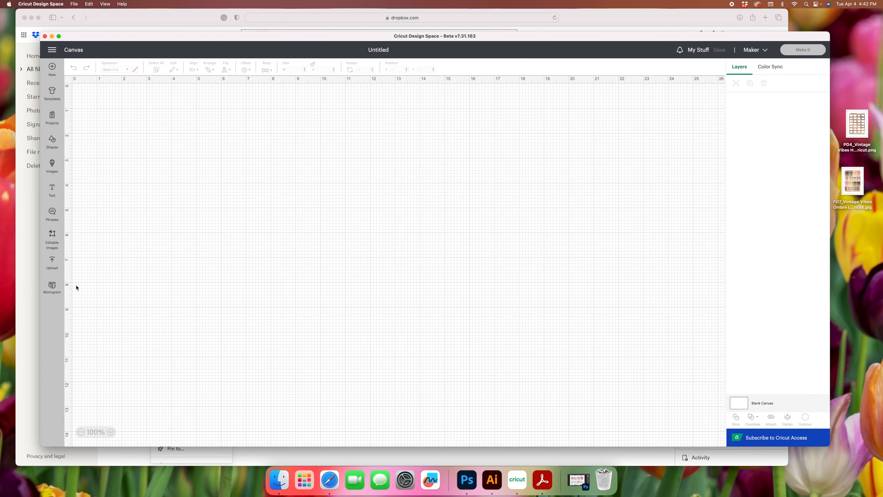
Step: Bring the desktop file PD7_Vintage Vibes Ombre Lists & Flag Checks Cricut.jpg into the image upload as a Complex image
click(52, 262)
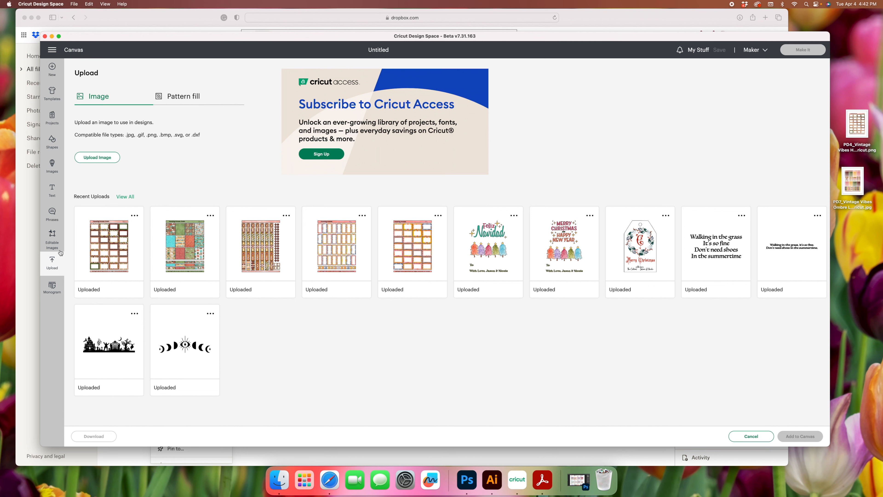
click(93, 163)
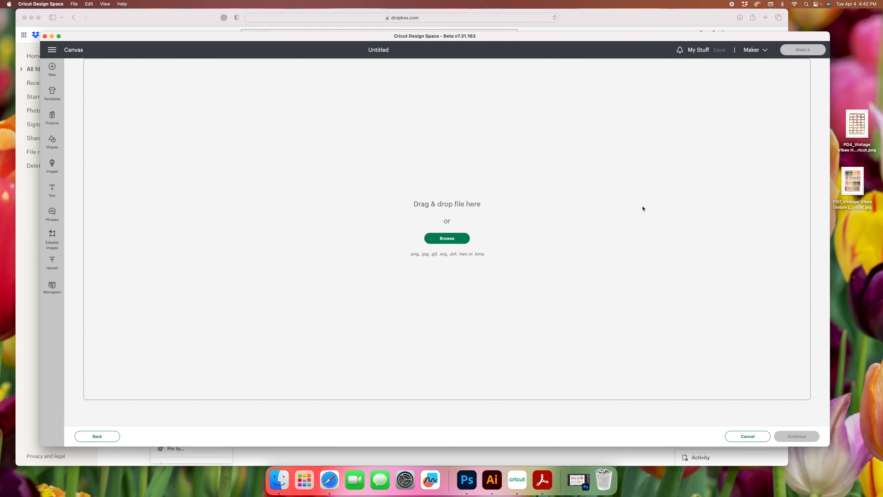
click(853, 176)
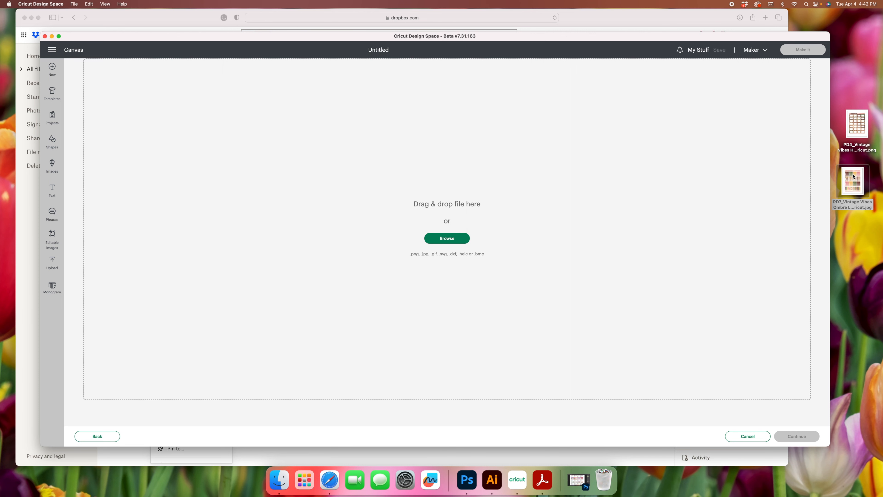
drag(853, 176, 430, 176)
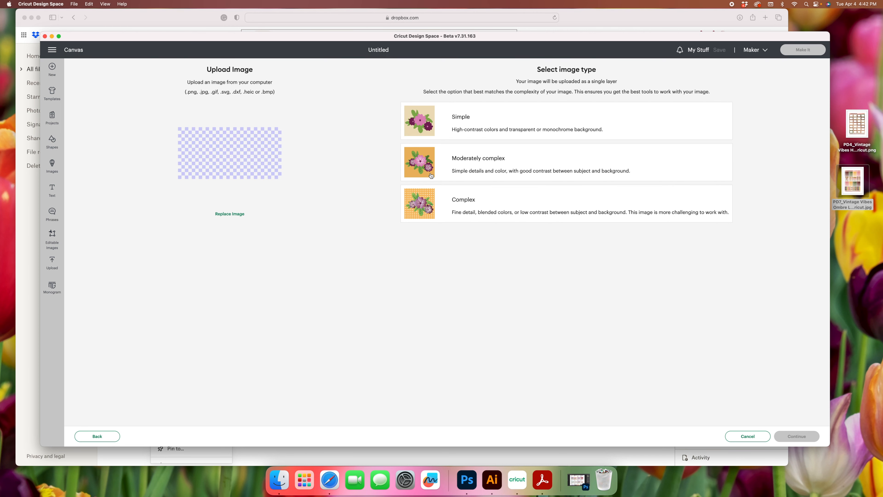
click(471, 202)
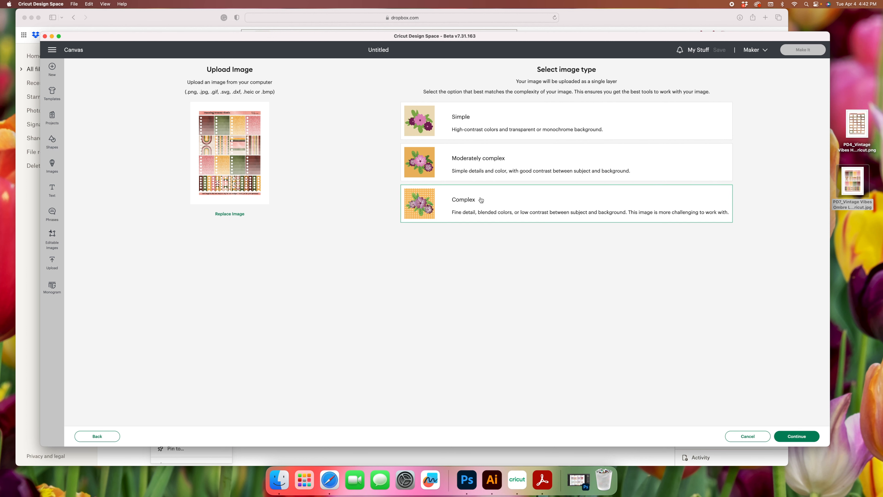
click(797, 437)
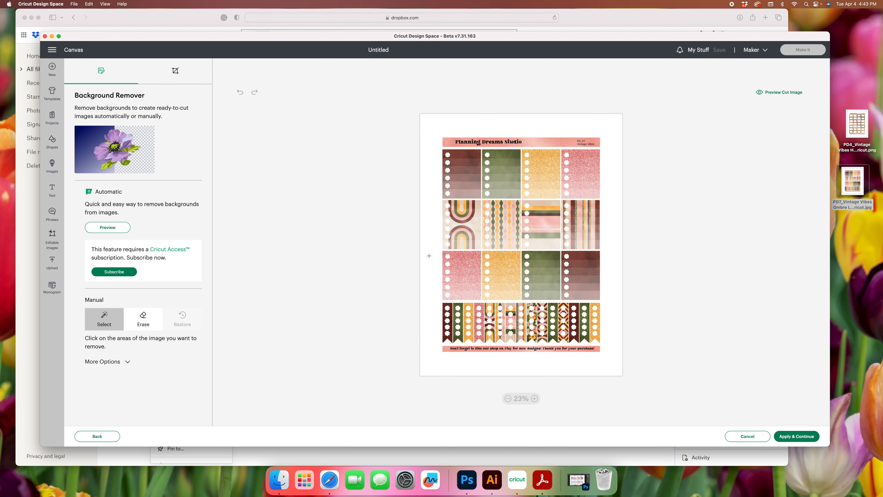
Step: Remove the white background around the stickers and upload the sheet as a Print Then Cut image
click(429, 255)
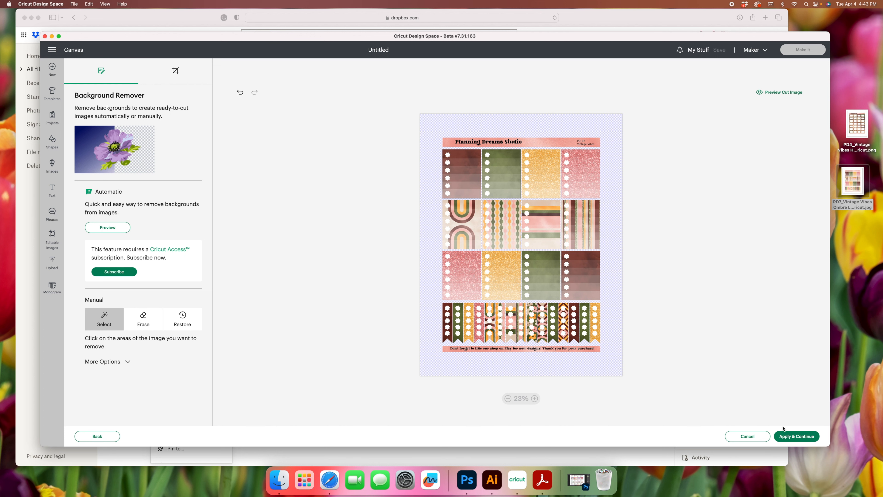
click(801, 437)
click(801, 437)
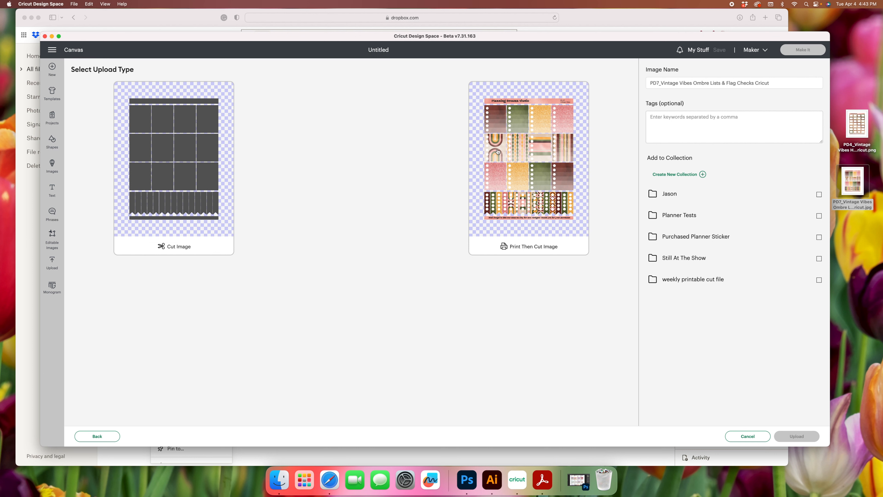
click(527, 158)
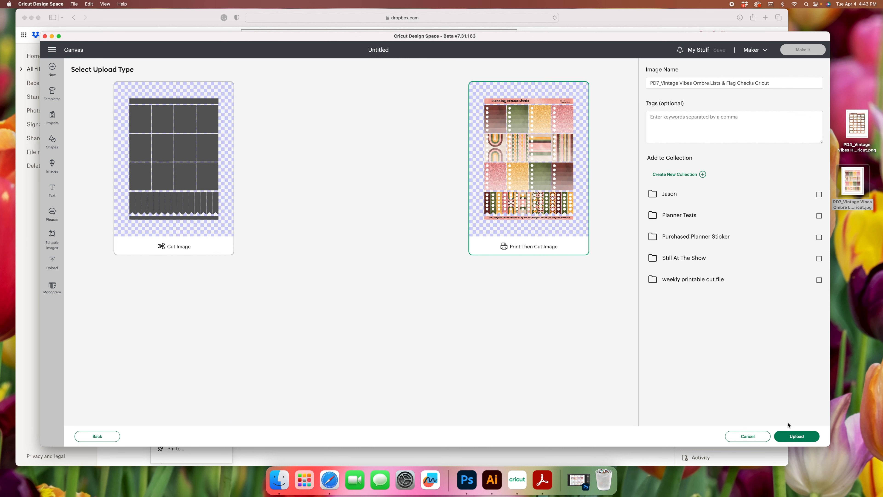
click(793, 435)
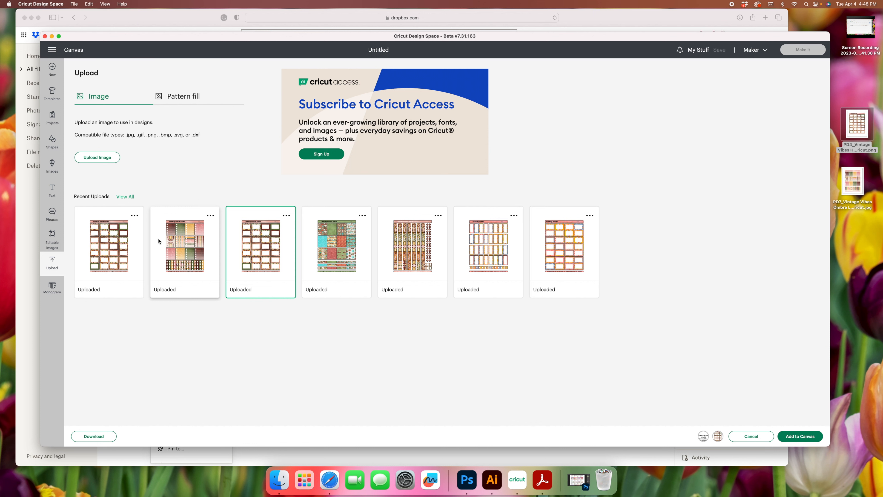
Step: Add only the uploaded PD7 Ombre Lists & Flag Checks image to the canvas
click(183, 239)
click(259, 224)
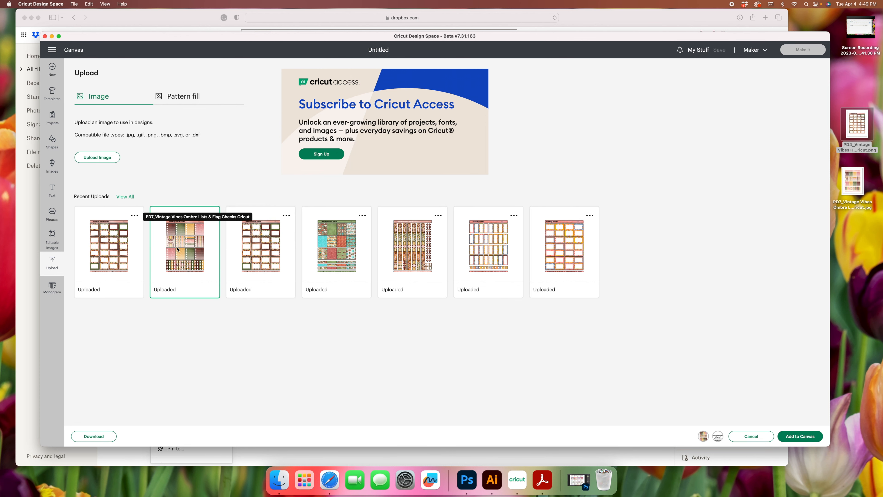
click(799, 437)
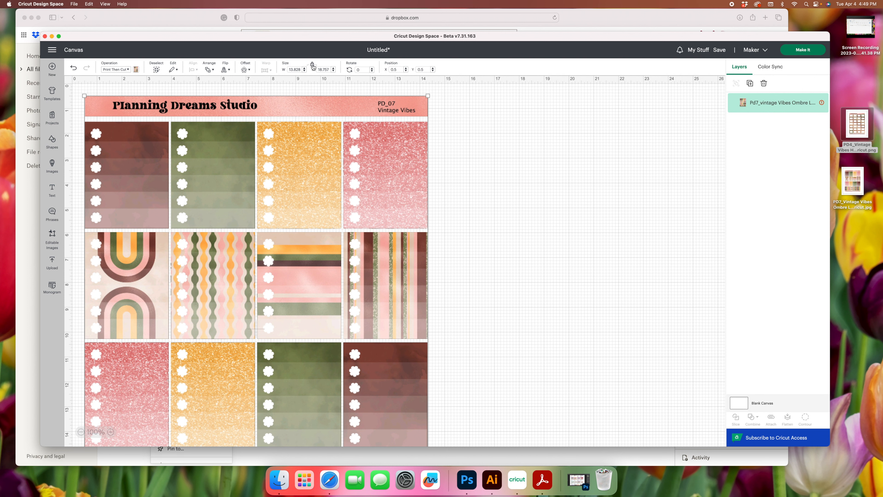
Step: Set the sticker sheet's width to 6.25 in with proportions locked and move it to the canvas origin at X 0, Y 0
click(313, 66)
click(313, 66)
click(300, 69)
text(6)
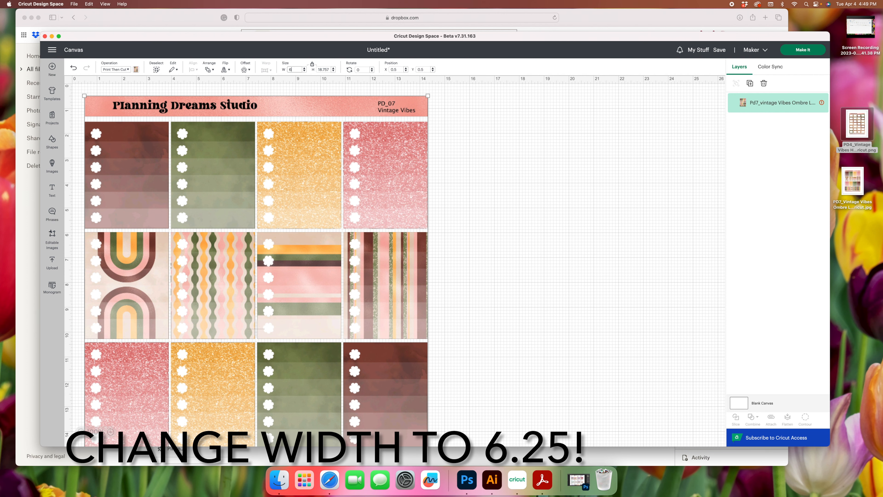
text(.2)
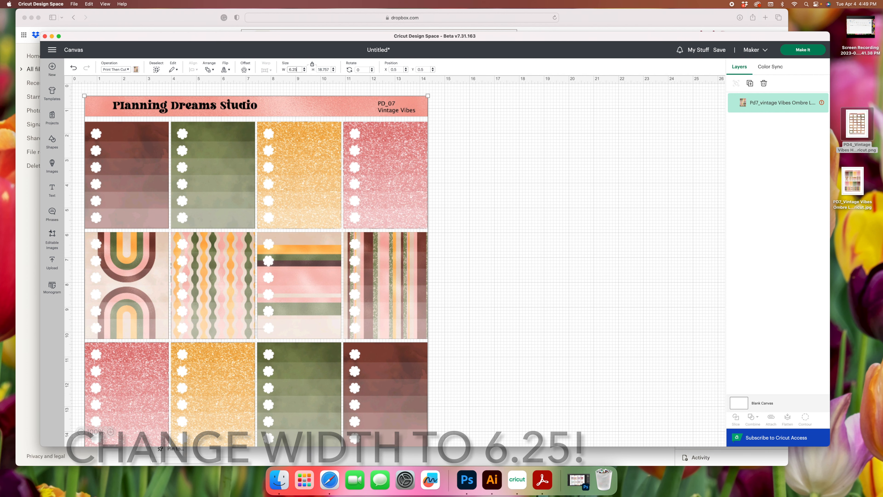
text(5)
key(Return)
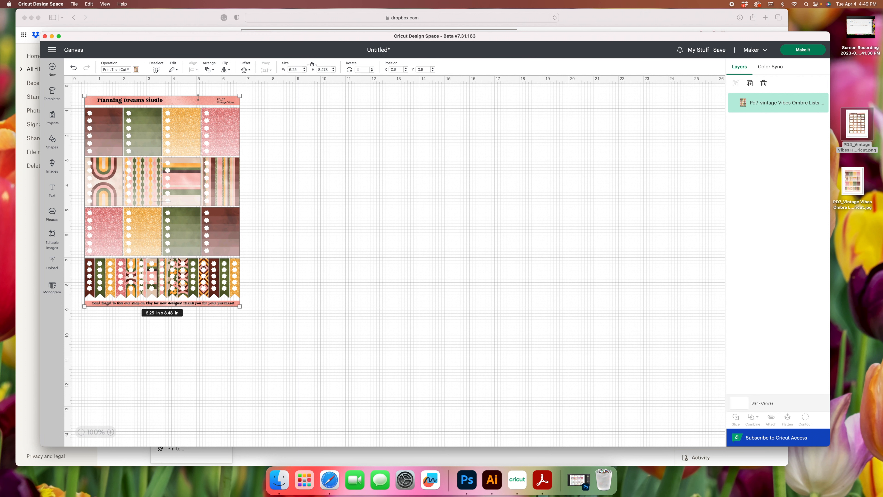
drag(196, 104, 185, 92)
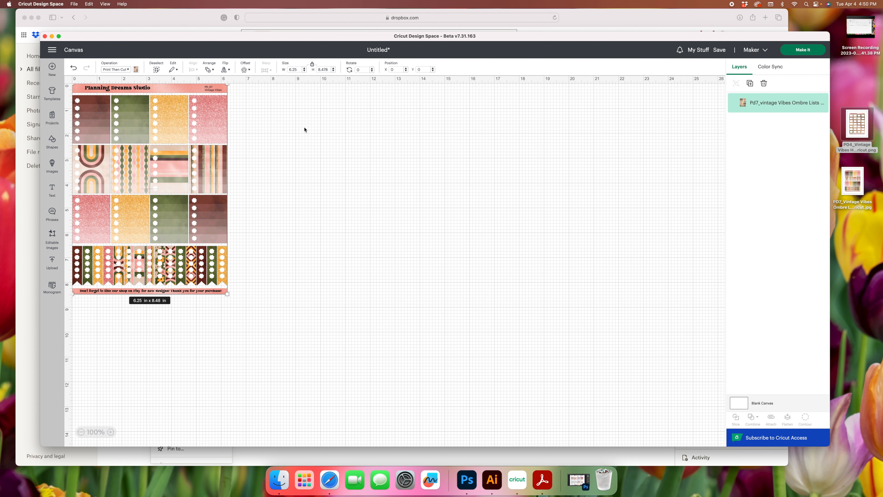
Step: Proceed to making the project on 8.5 x 11 in letter material and send it to the printer with Use System Dialog enabled
click(807, 51)
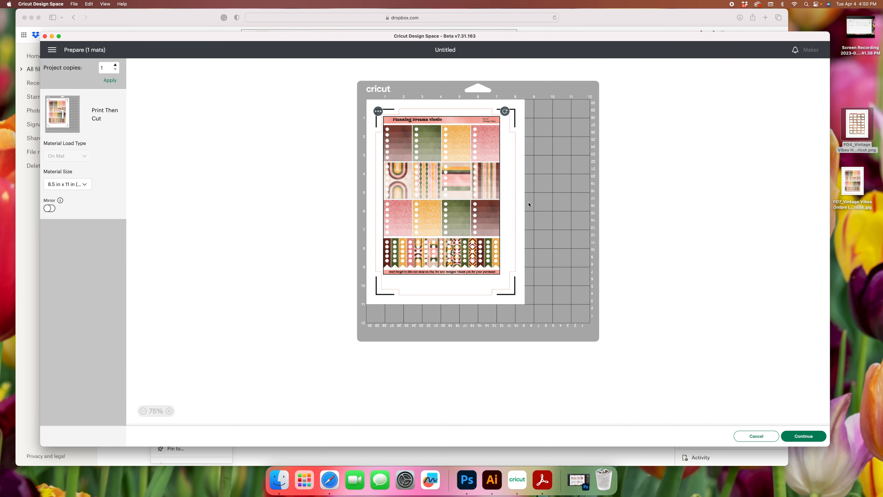
click(798, 435)
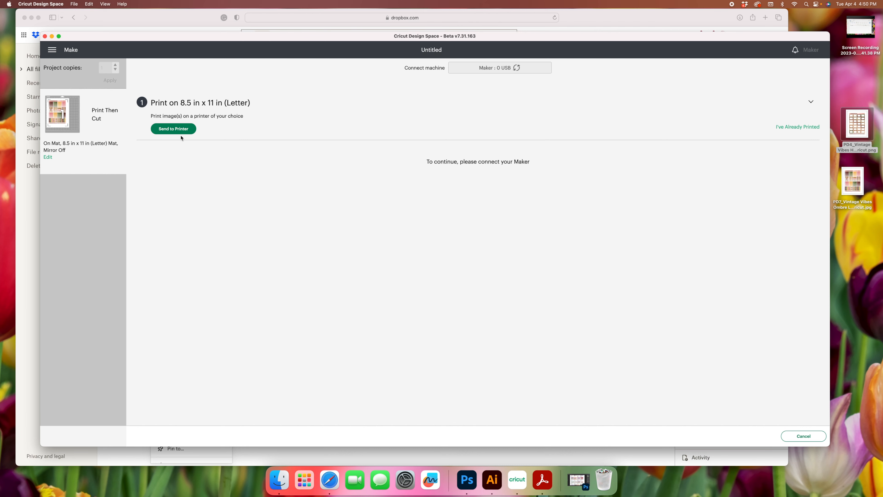
click(176, 129)
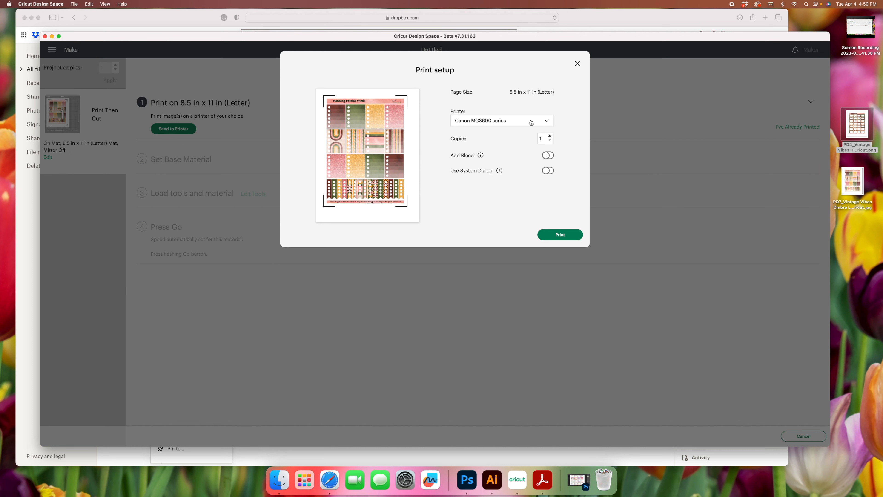
click(550, 171)
click(558, 232)
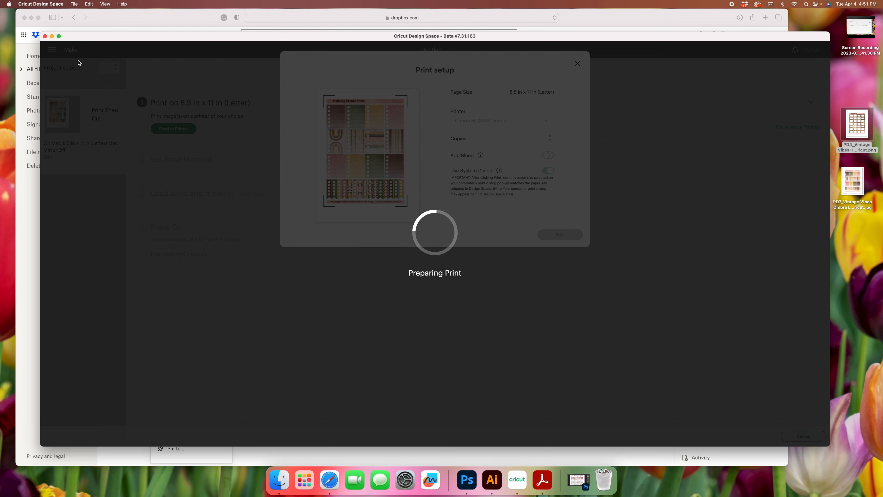
Step: Uncover the system print dialog, review its Media & Quality settings and the remaining options, and cancel the print
drag(115, 37, 160, 263)
click(404, 155)
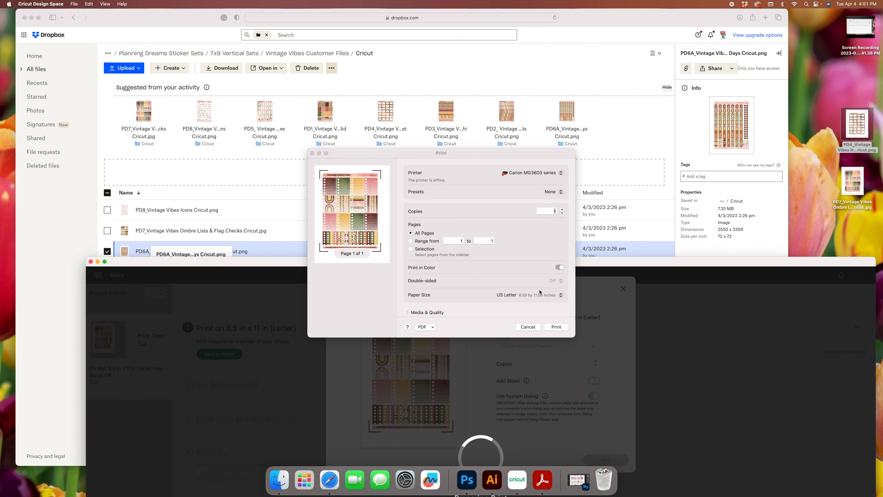
click(434, 312)
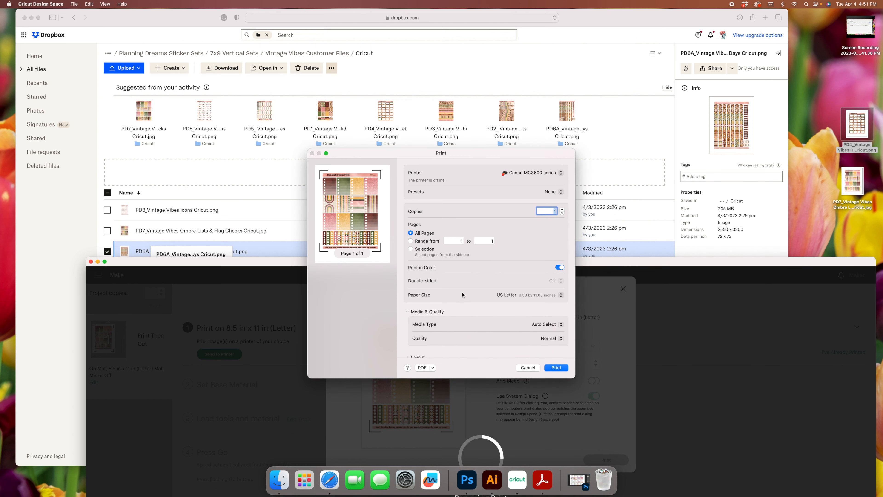
scroll(442, 305, down, 4)
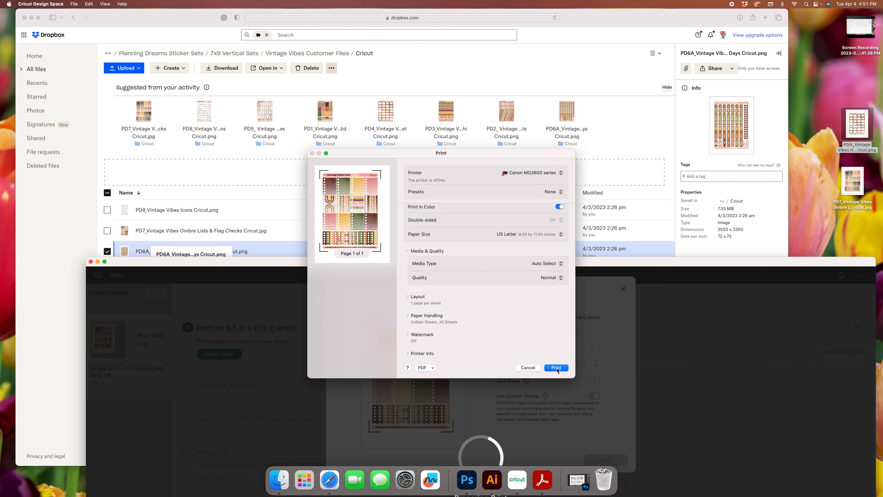
click(527, 367)
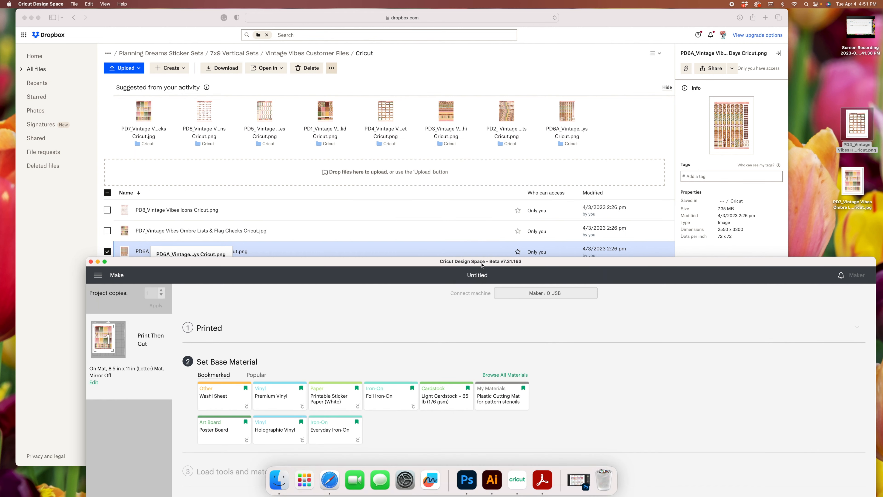
Step: Move the Design Space window back into full view, look through the list of all compatible base materials and close it
double_click(483, 264)
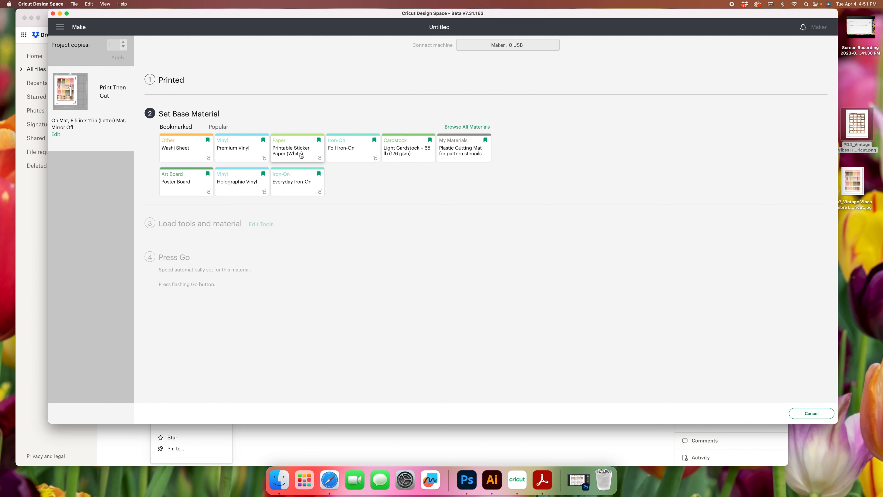
click(458, 127)
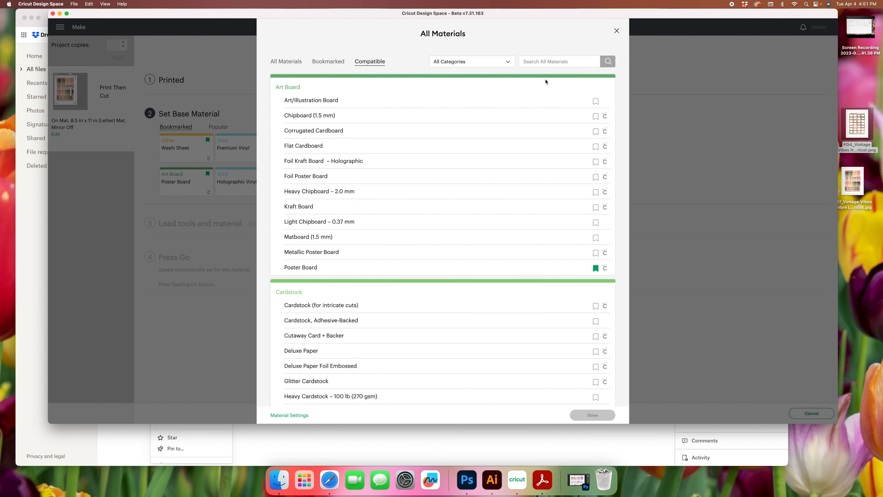
click(616, 31)
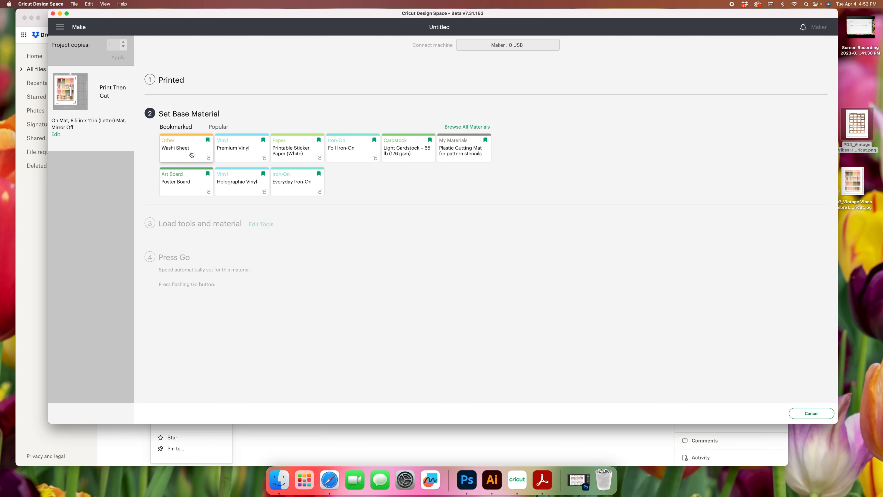
Step: Set the base material to Washi Sheet with the pressure at More
click(191, 154)
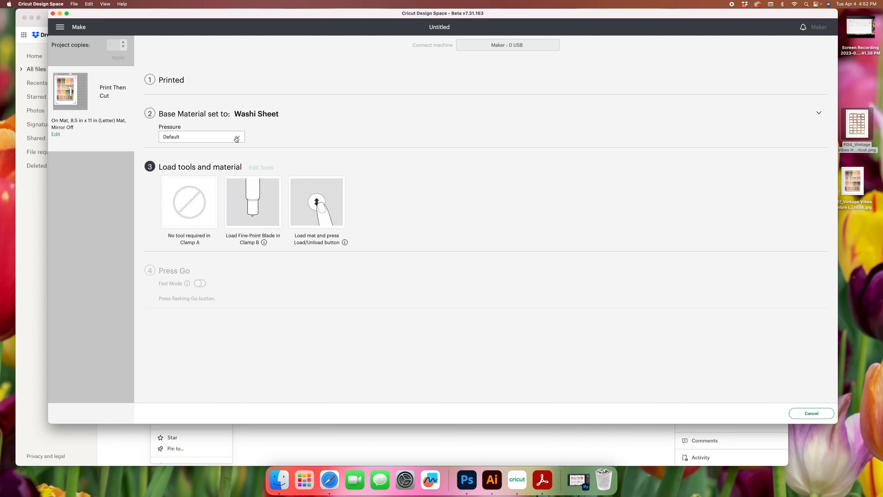
click(236, 139)
click(226, 150)
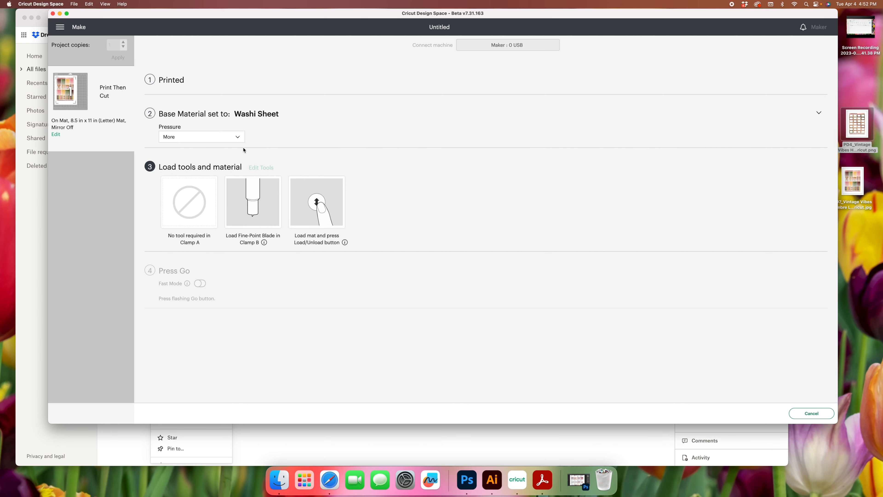